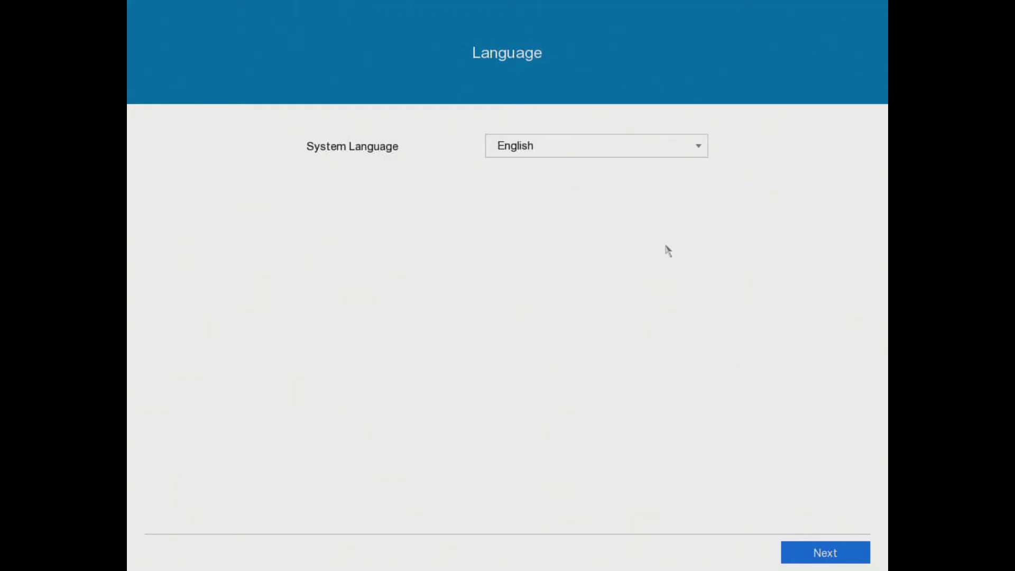
Keep English as the system language and continue to device activation
click(608, 146)
click(591, 168)
click(832, 554)
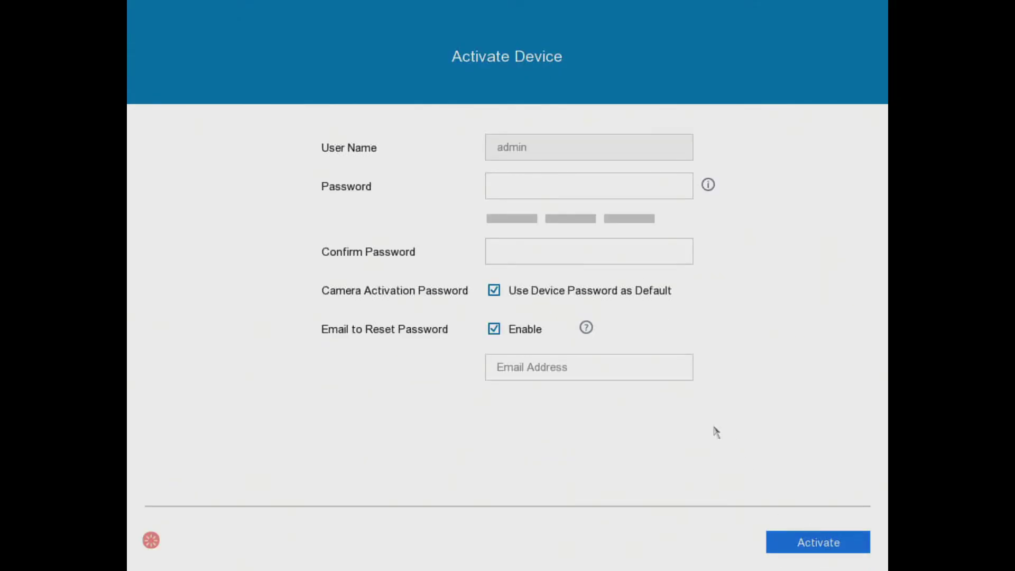
click(531, 188)
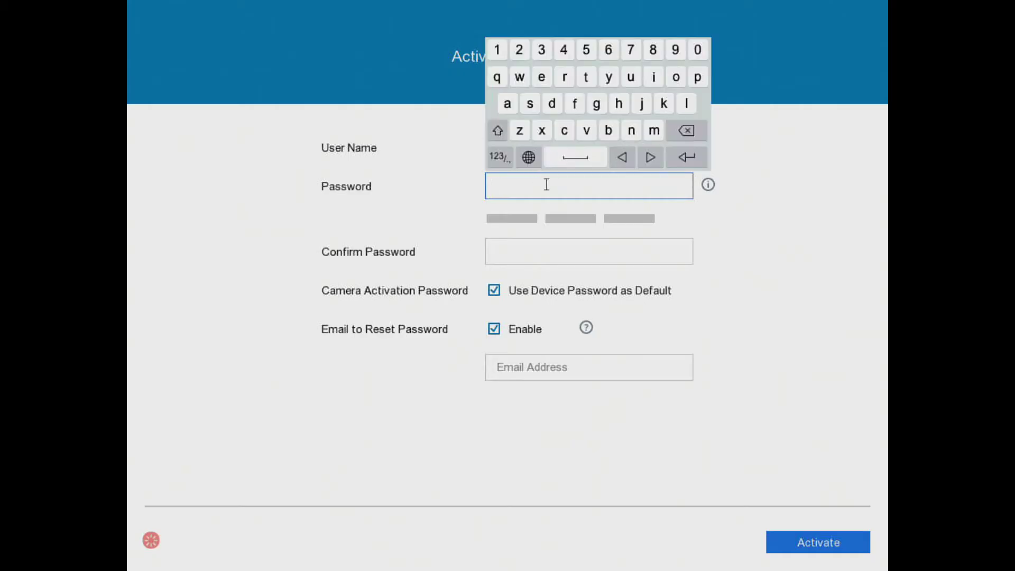
click(507, 104)
click(654, 131)
click(653, 77)
click(632, 130)
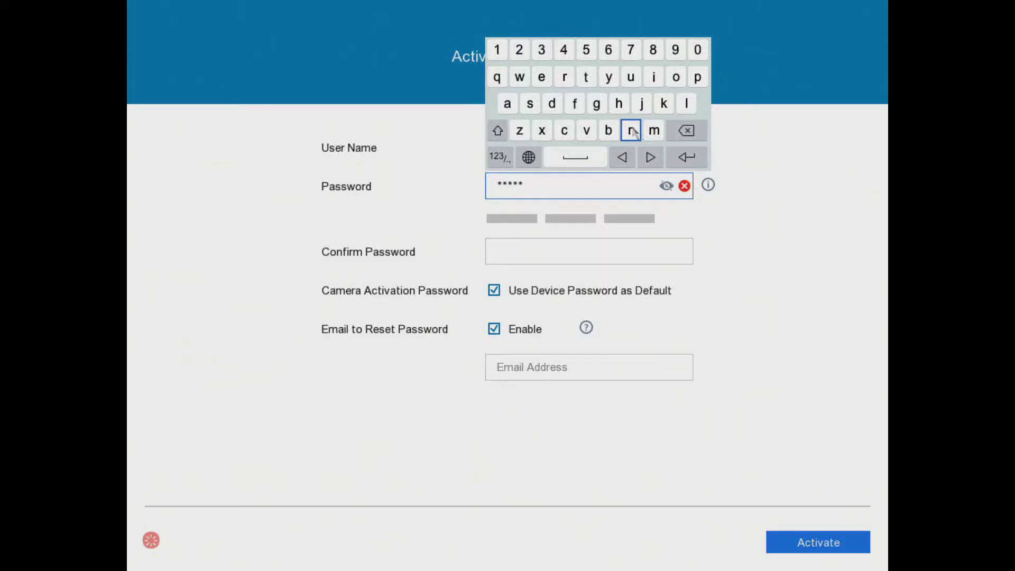
click(496, 49)
click(541, 50)
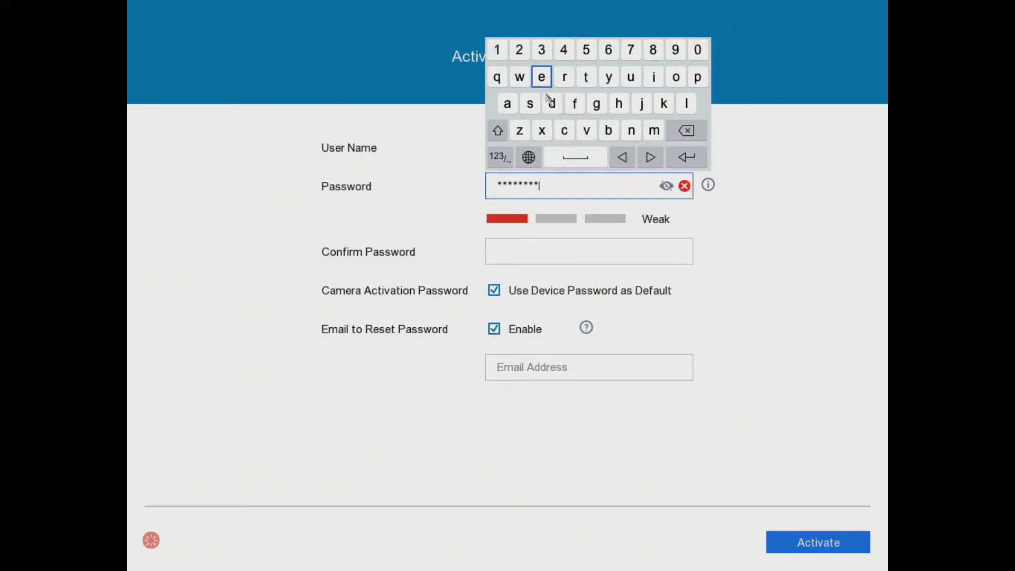
click(562, 244)
click(507, 332)
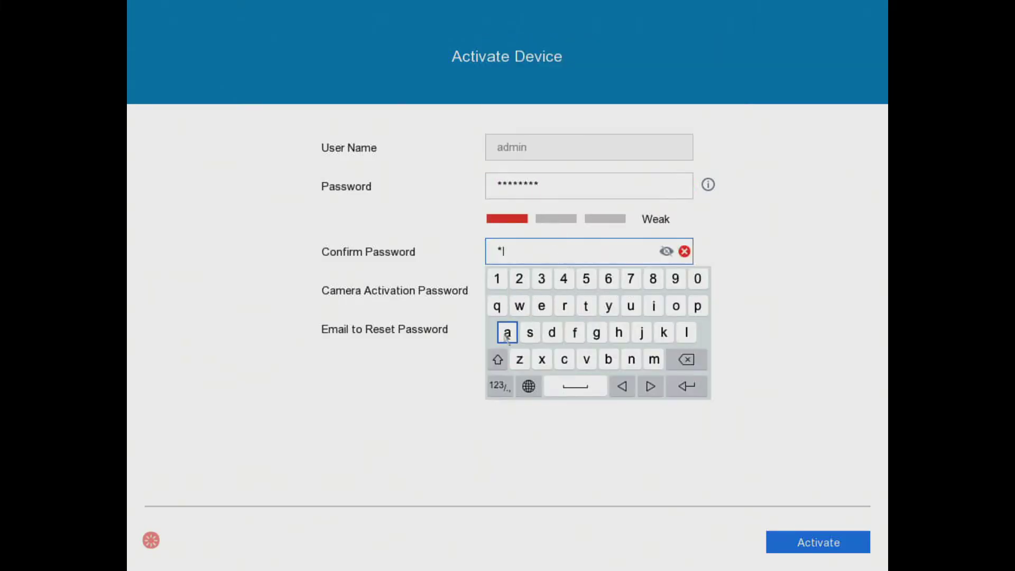
click(553, 332)
click(654, 360)
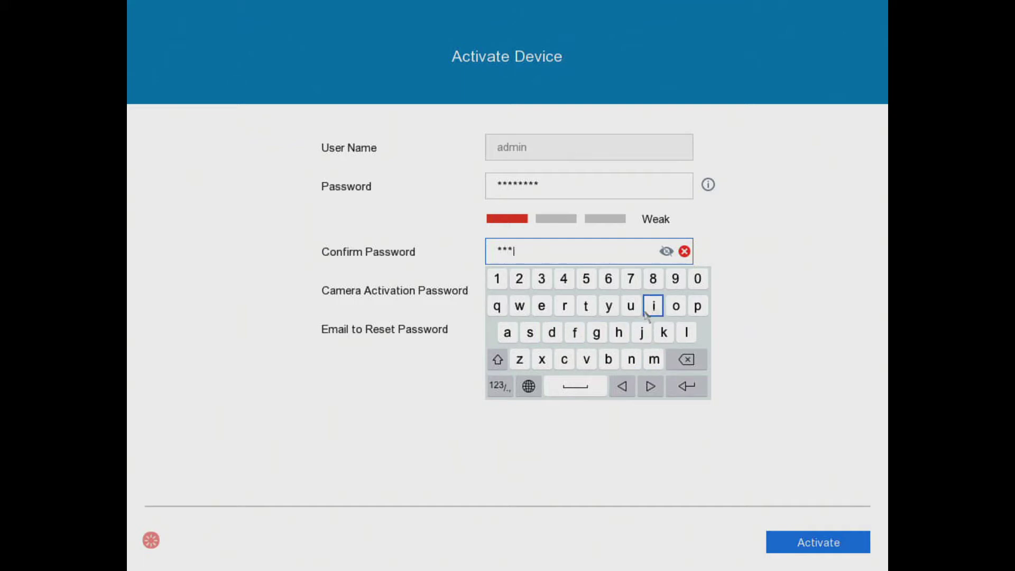
click(654, 307)
click(632, 360)
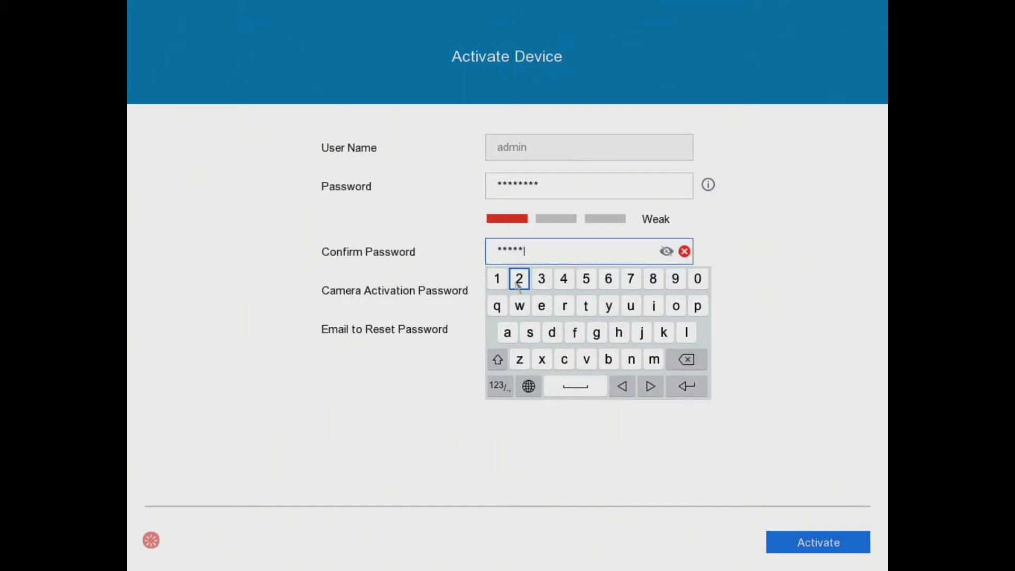
click(497, 279)
click(542, 278)
Check both passwords, turn off email password reset, and activate the device
click(666, 191)
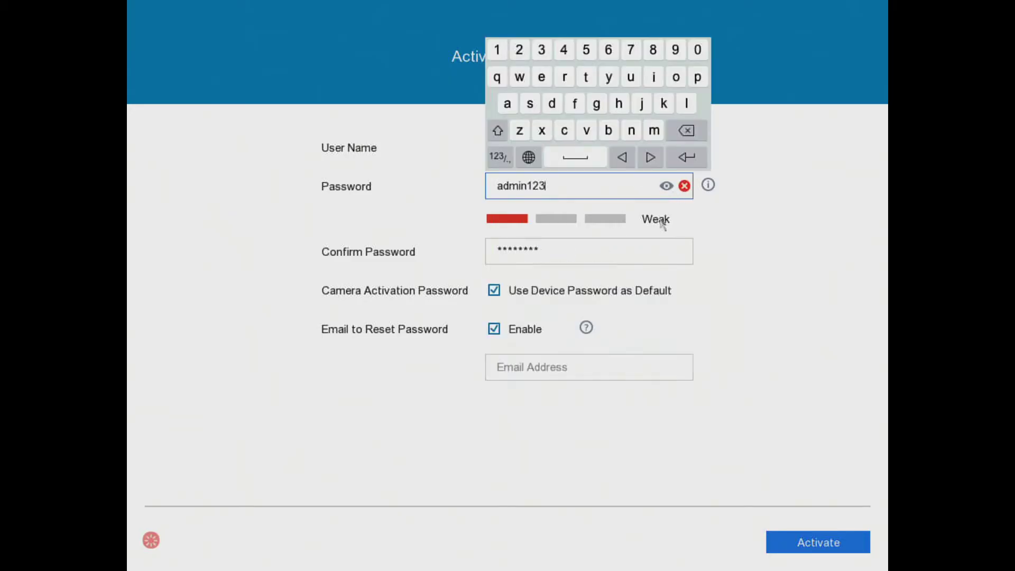
click(667, 256)
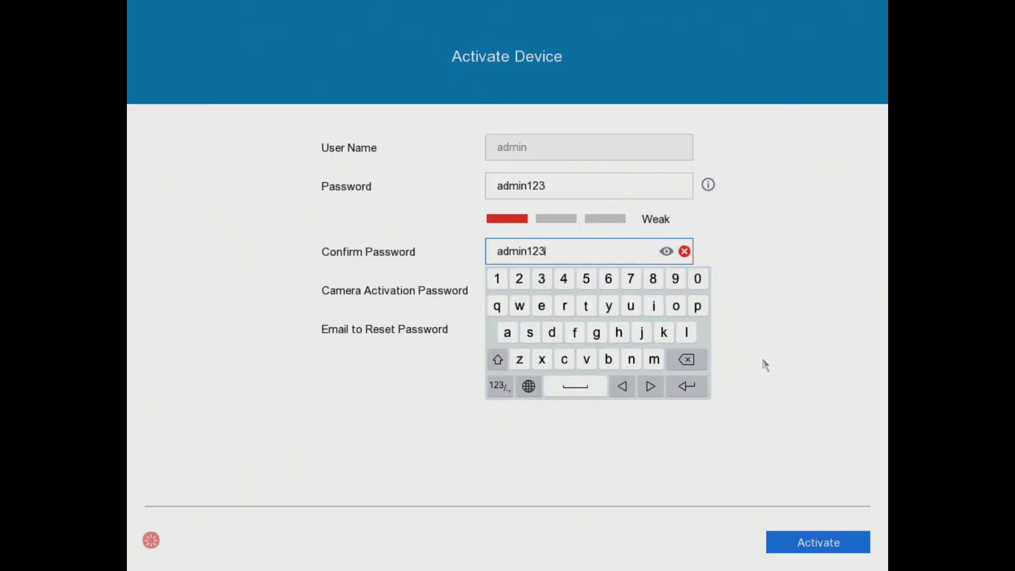
click(766, 365)
click(494, 328)
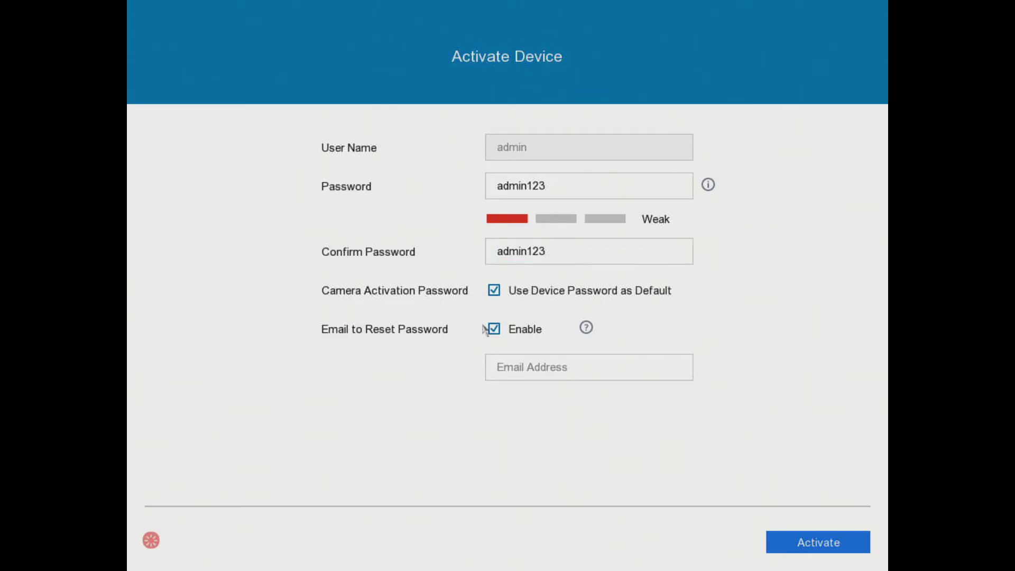
click(494, 329)
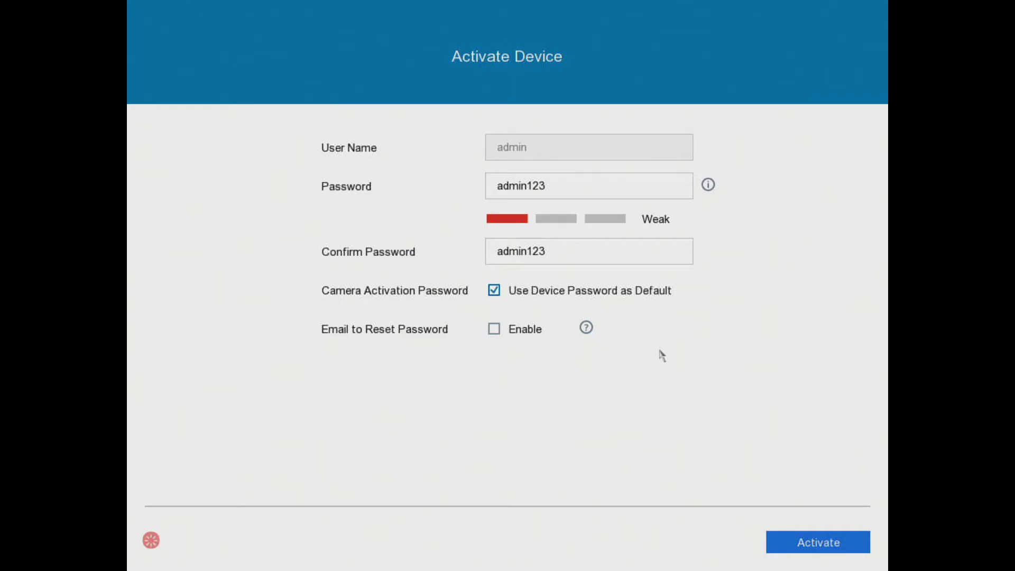
click(808, 540)
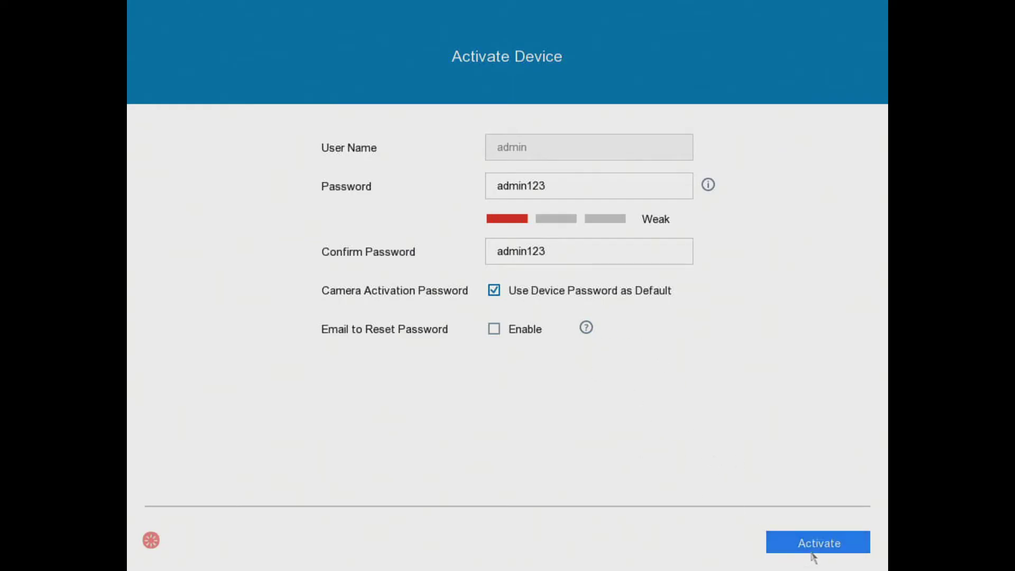
Finish activation and set the time zone to GMT+00:00 Dublin, Edinburgh, London
click(814, 547)
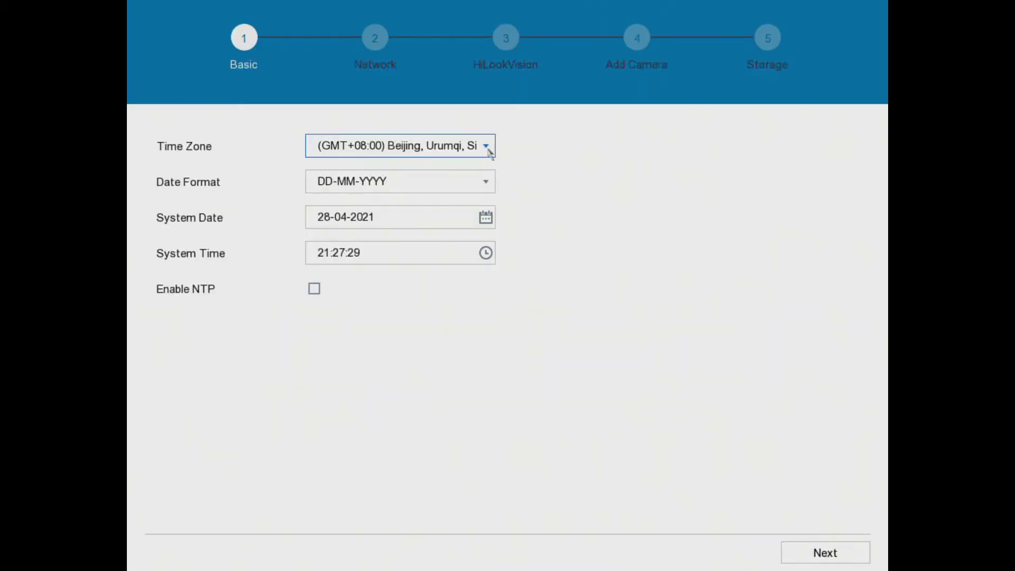
click(487, 146)
scroll(435, 264, up, 4)
scroll(435, 264, up, 2)
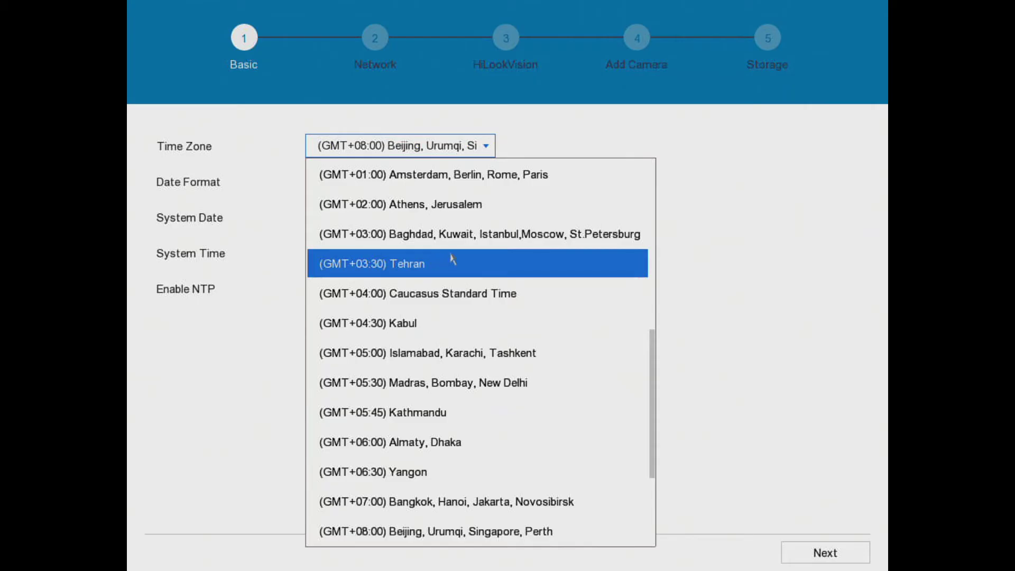
scroll(451, 258, up, 2)
click(414, 205)
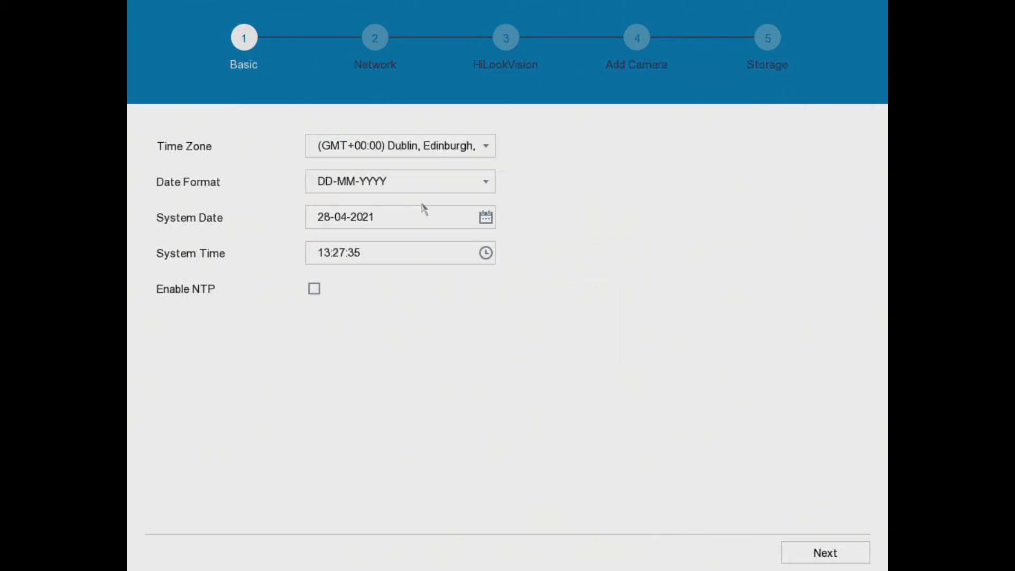
Change the system time hour from 13 to 14 and continue to the network step
click(369, 218)
click(365, 252)
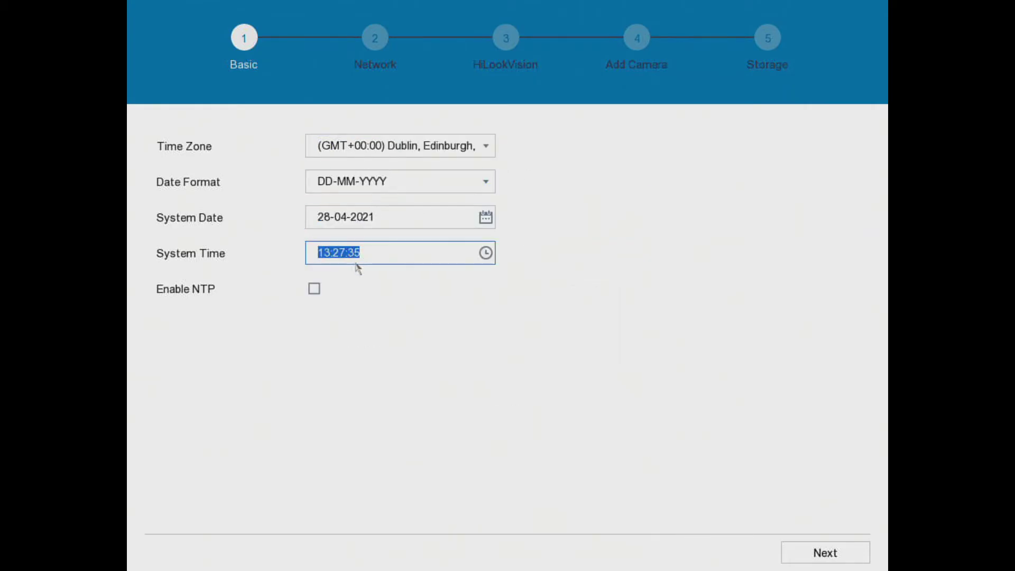
click(333, 275)
click(333, 252)
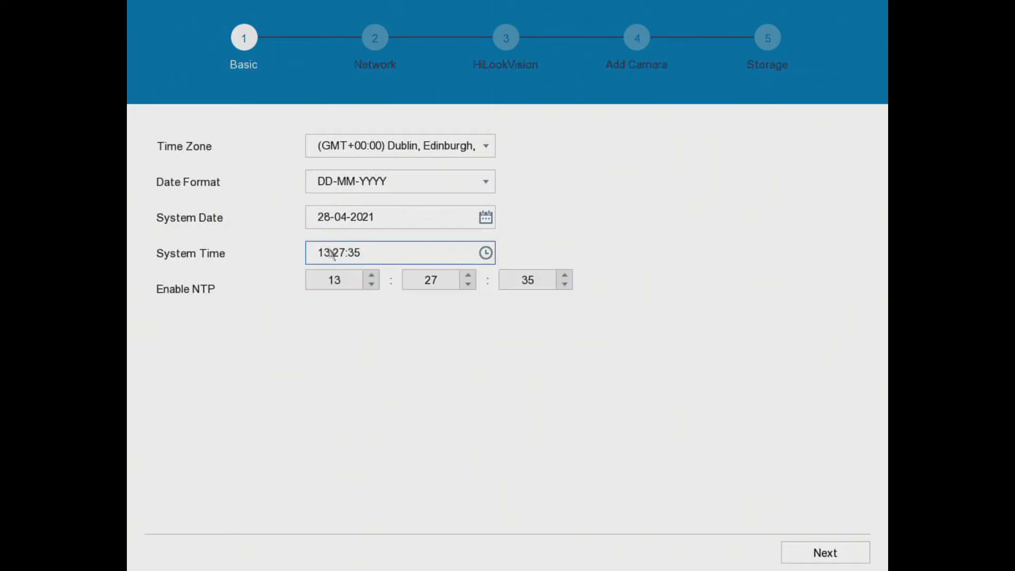
click(369, 275)
click(377, 317)
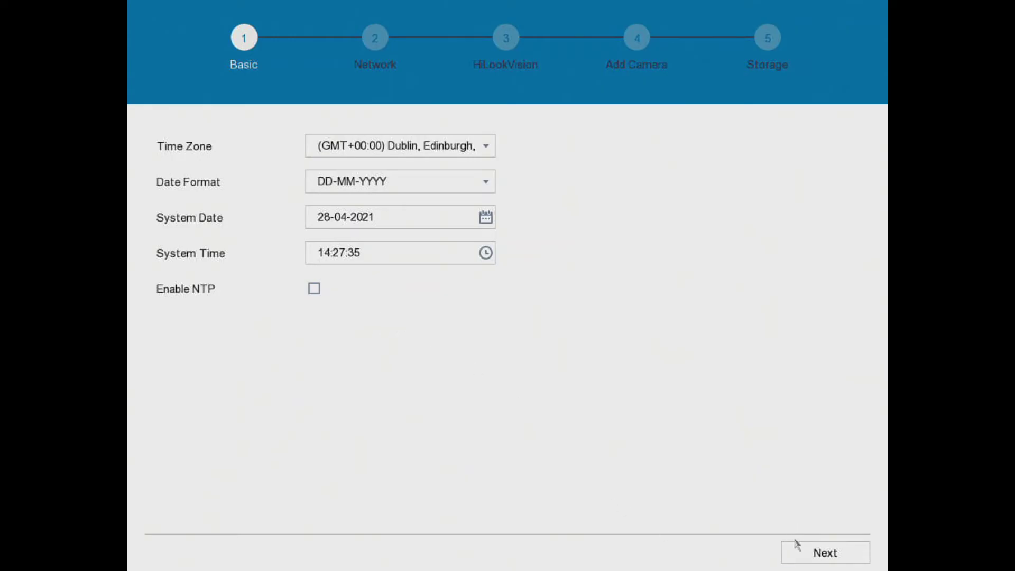
click(802, 558)
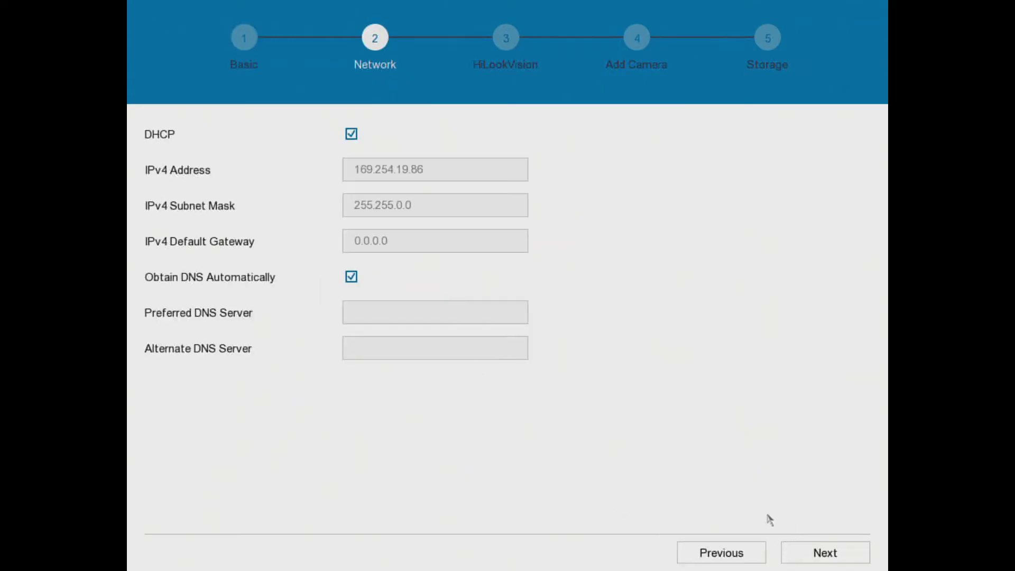
Enable HiLookVision cloud access and accept its service terms and privacy statement
click(863, 559)
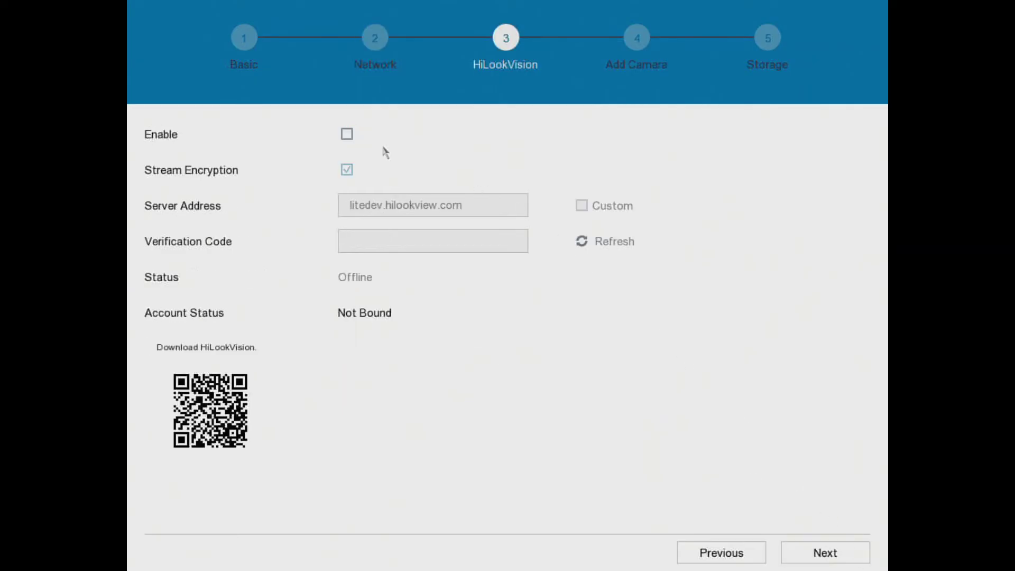
click(347, 134)
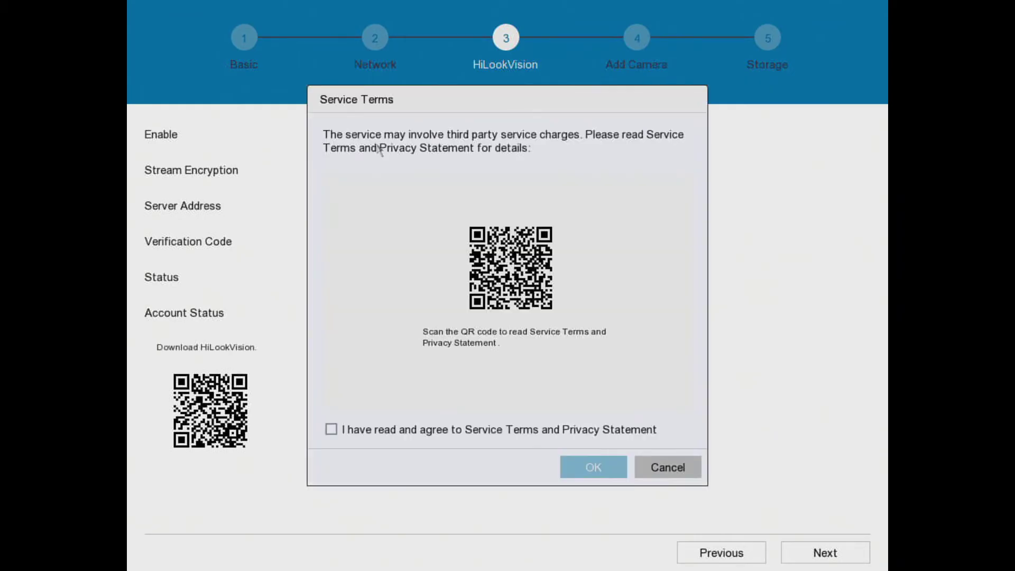
click(330, 429)
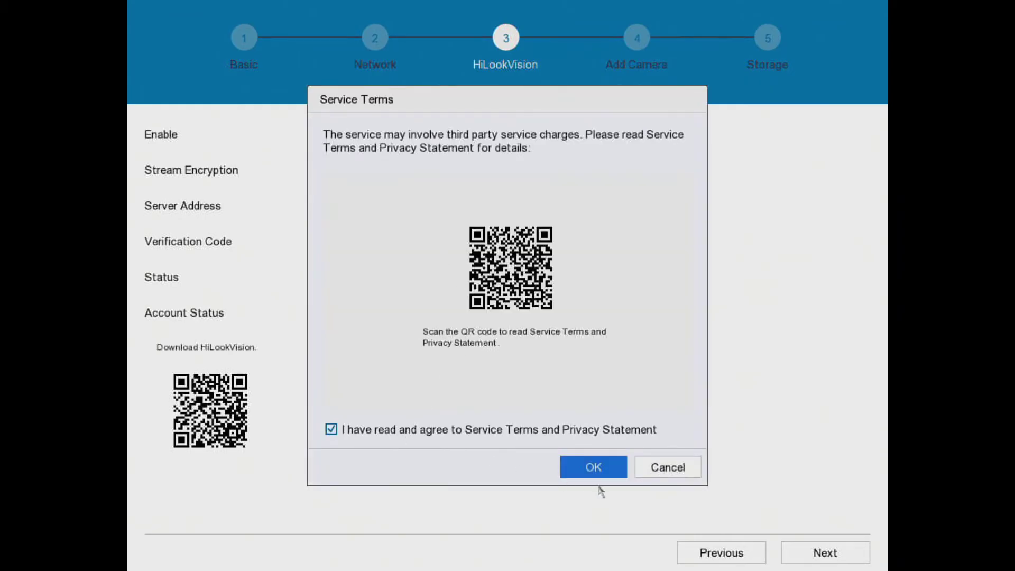
click(595, 468)
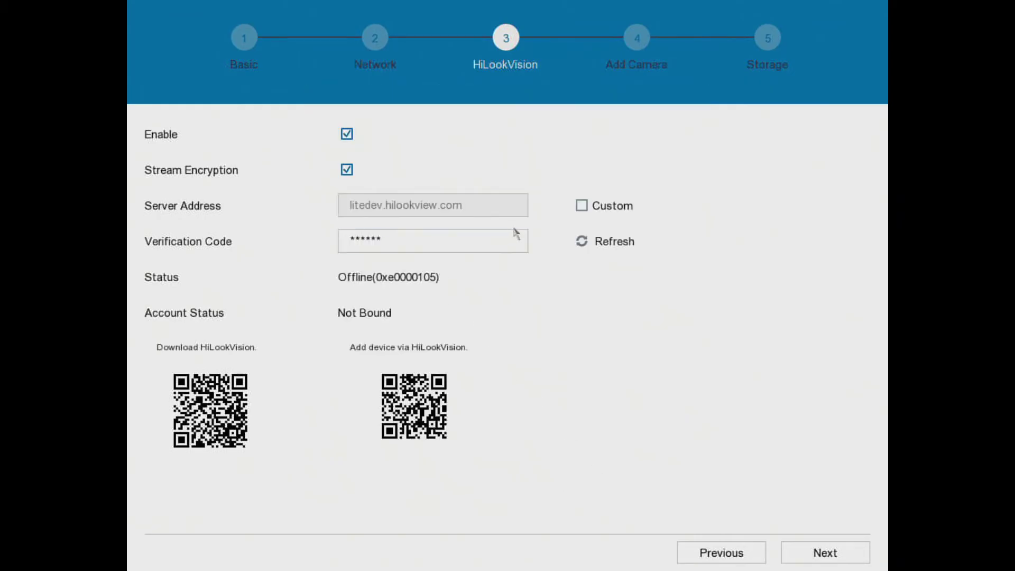
Clear the existing HiLookVision verification code
click(491, 241)
click(468, 239)
click(540, 348)
click(539, 347)
click(539, 348)
click(540, 347)
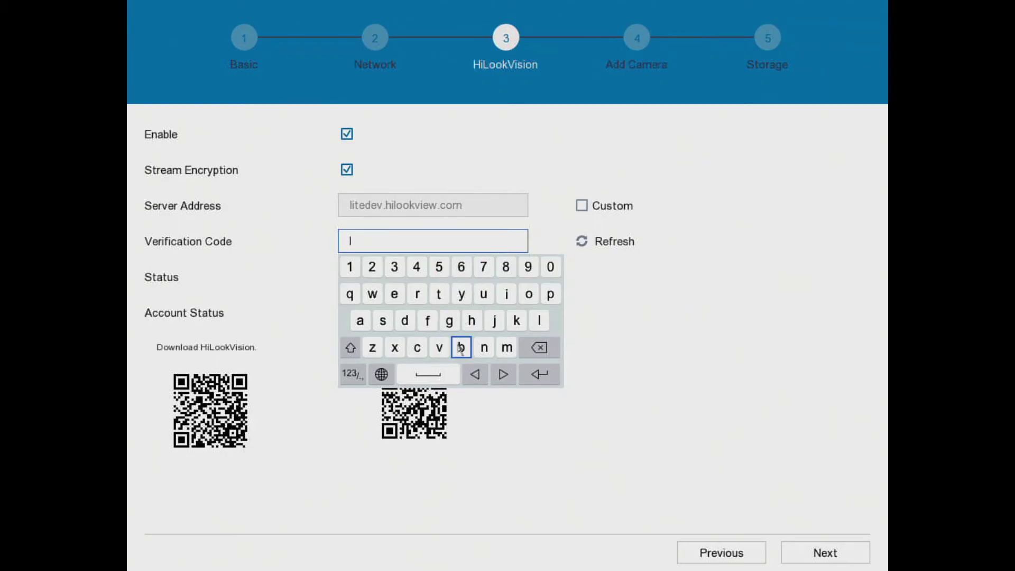
click(360, 321)
click(405, 320)
click(507, 348)
click(505, 295)
click(484, 347)
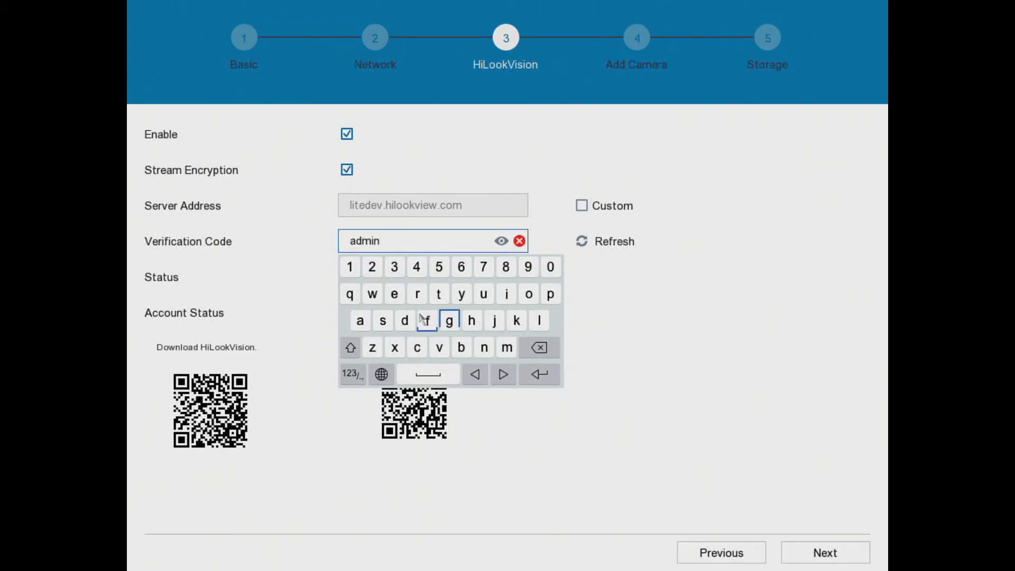
click(351, 267)
click(395, 268)
click(292, 267)
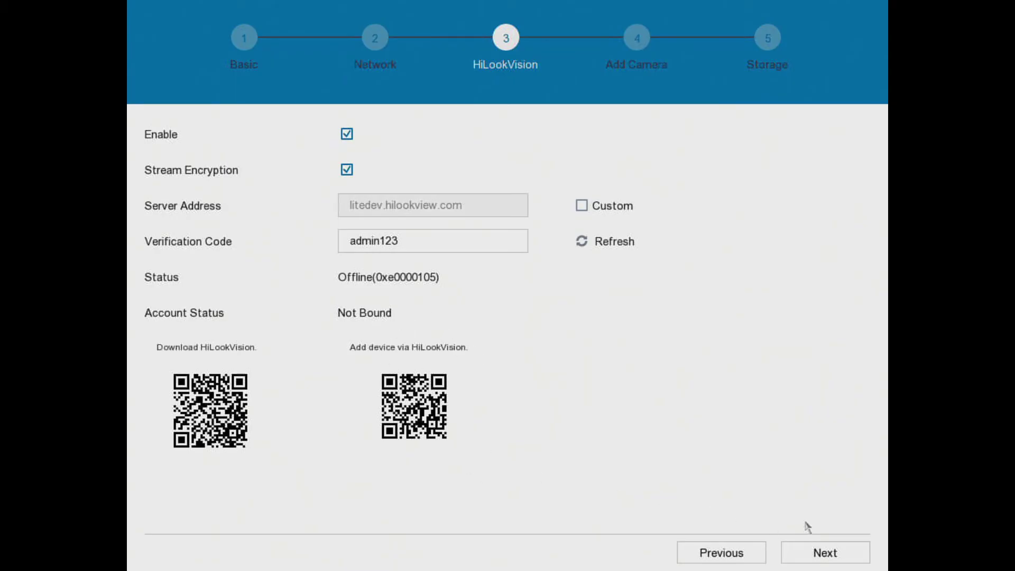
Skip the Add Camera step and continue to Storage
click(834, 558)
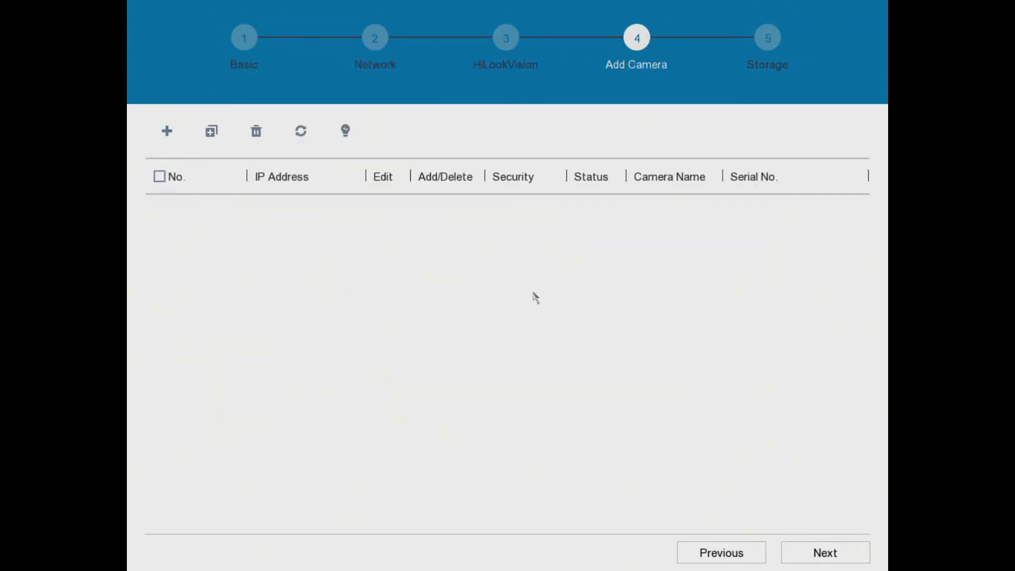
click(825, 552)
click(821, 548)
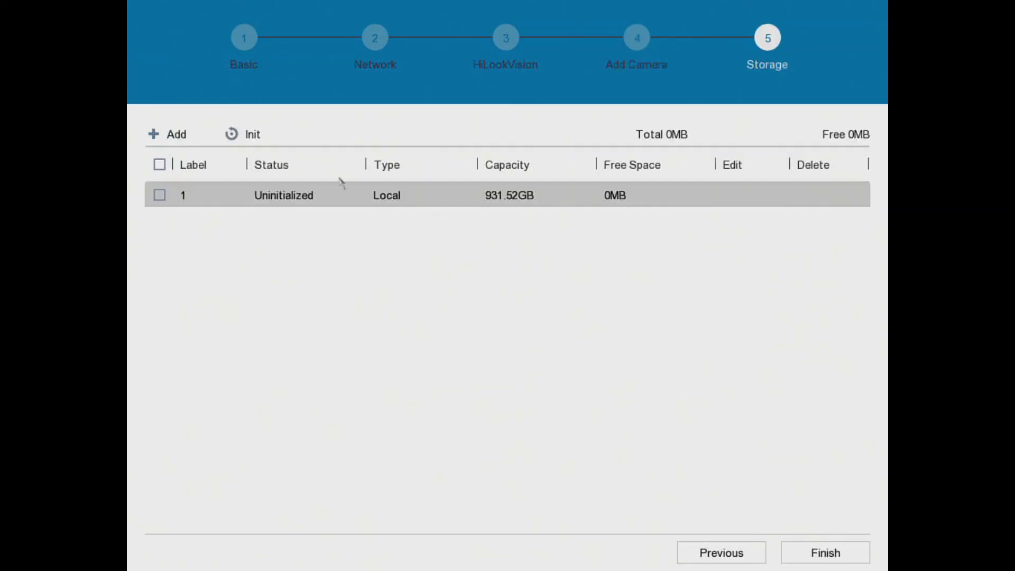
Initialize the 931.52 GB hard disk after confirming the erase warning
click(160, 196)
click(250, 135)
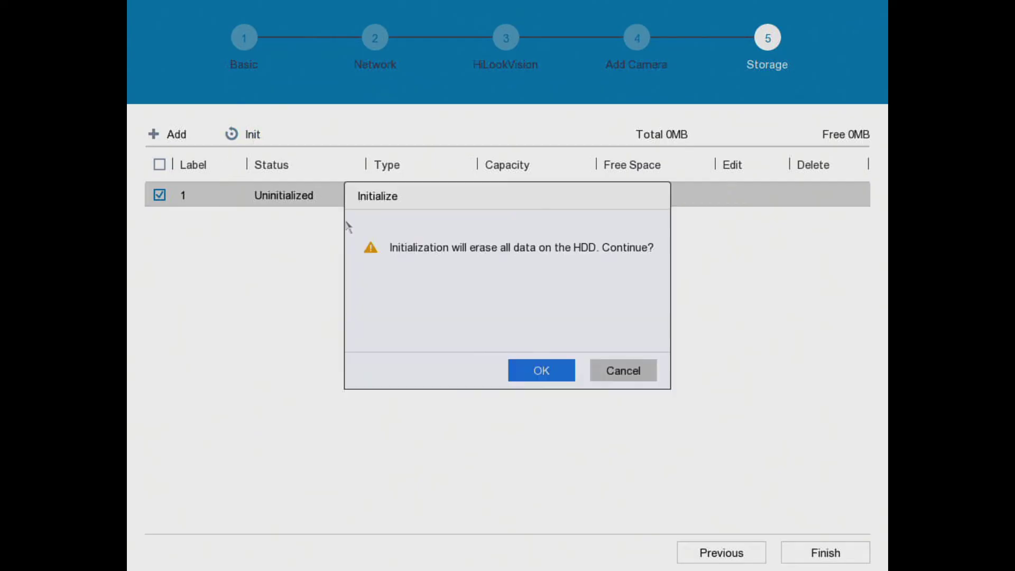
click(532, 370)
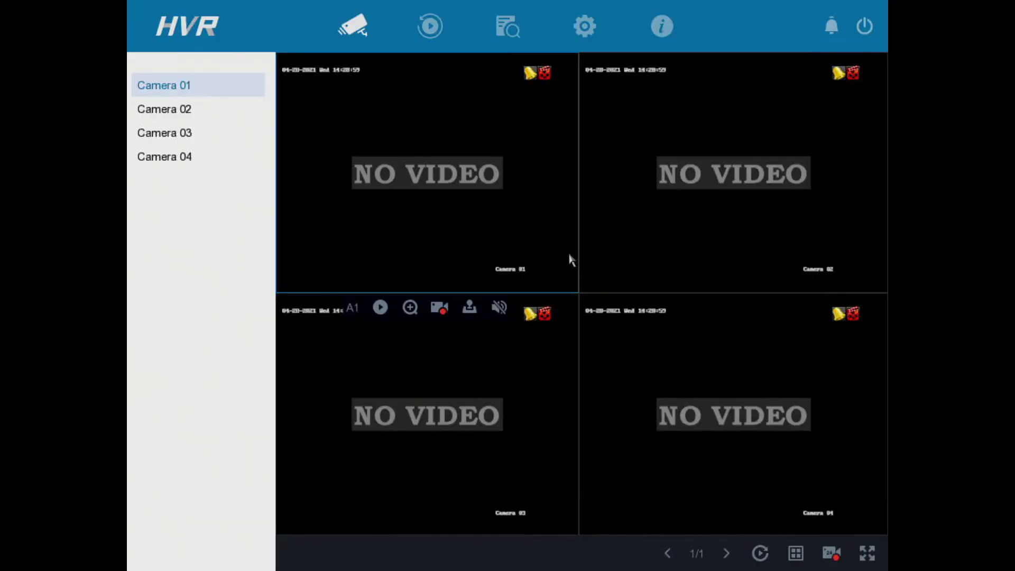
View the device information page (DVR-204U-K1, firmware V4.30.120) and reach System > General
click(669, 44)
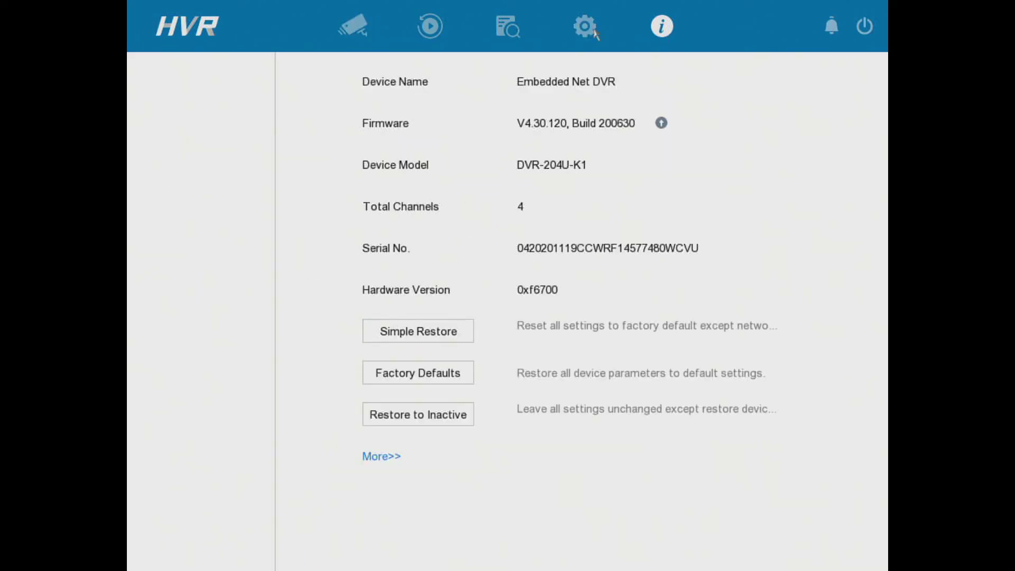
click(585, 28)
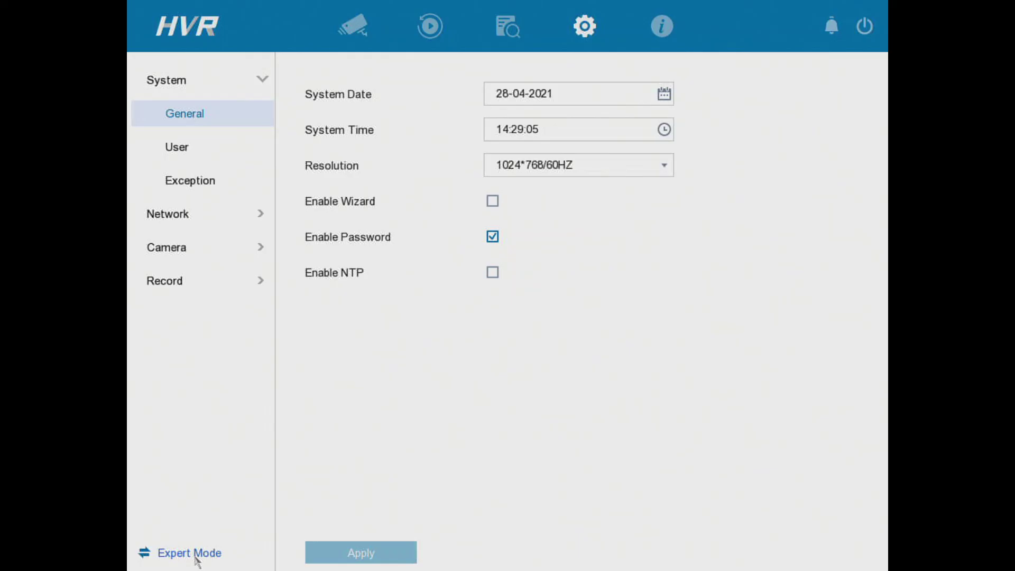
Switch General settings to Expert Mode, untick Enable Password, confirm, and apply
click(197, 556)
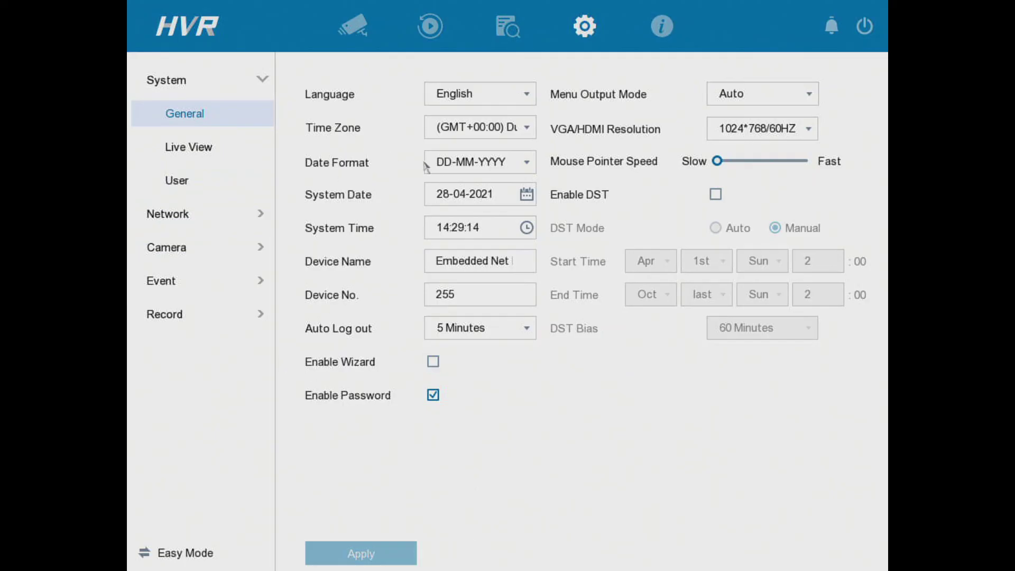
click(433, 396)
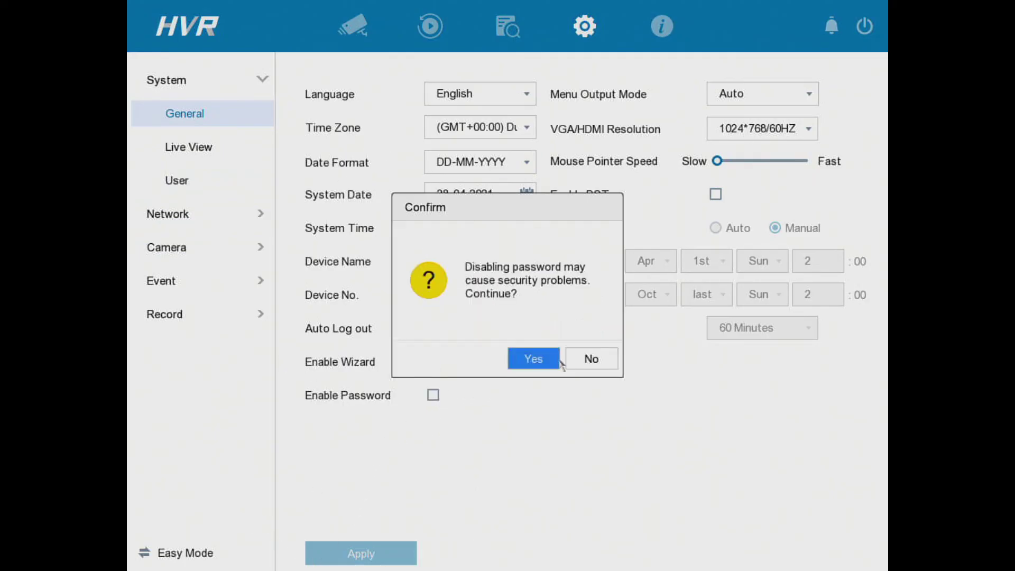
click(533, 359)
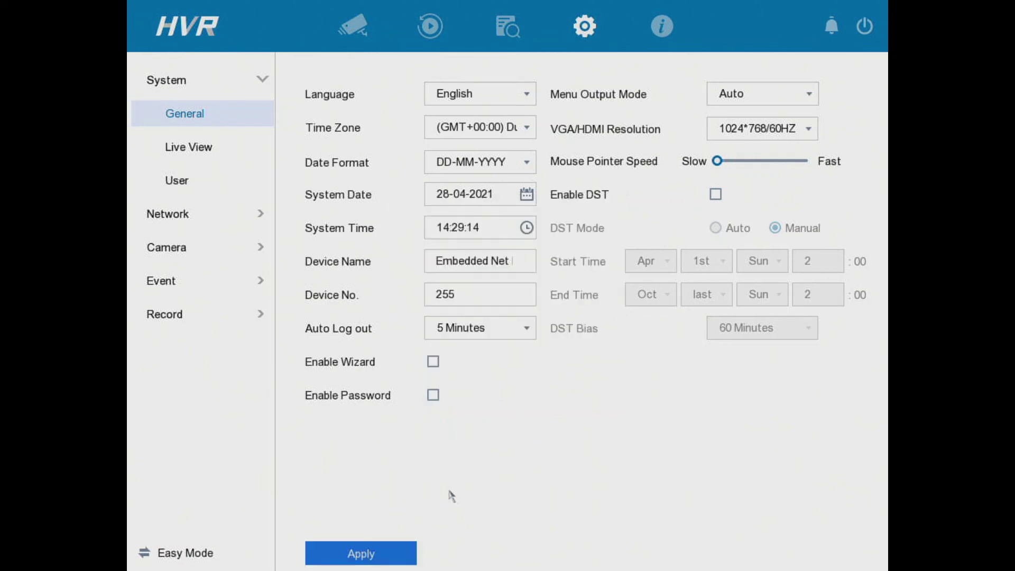
click(374, 552)
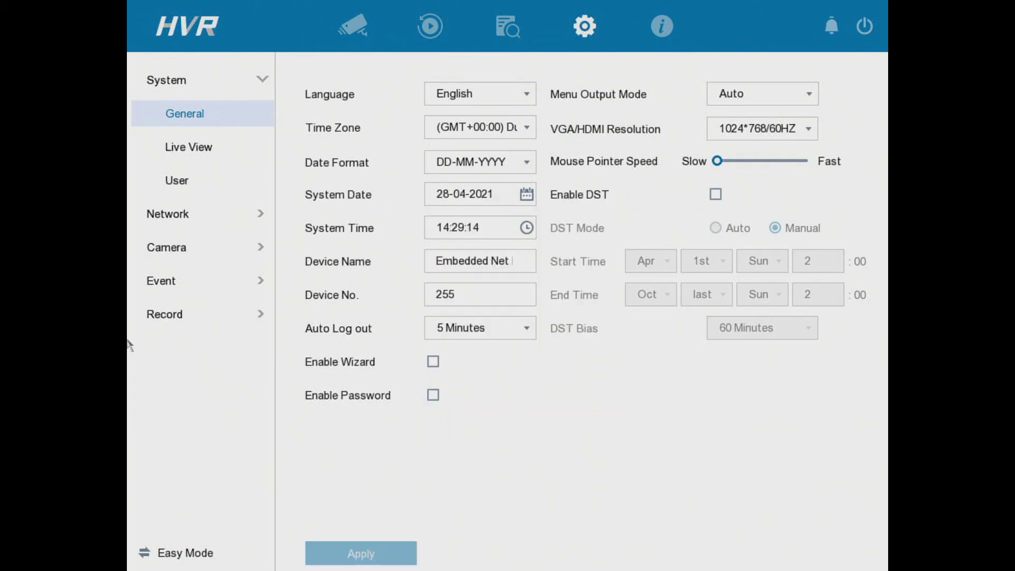